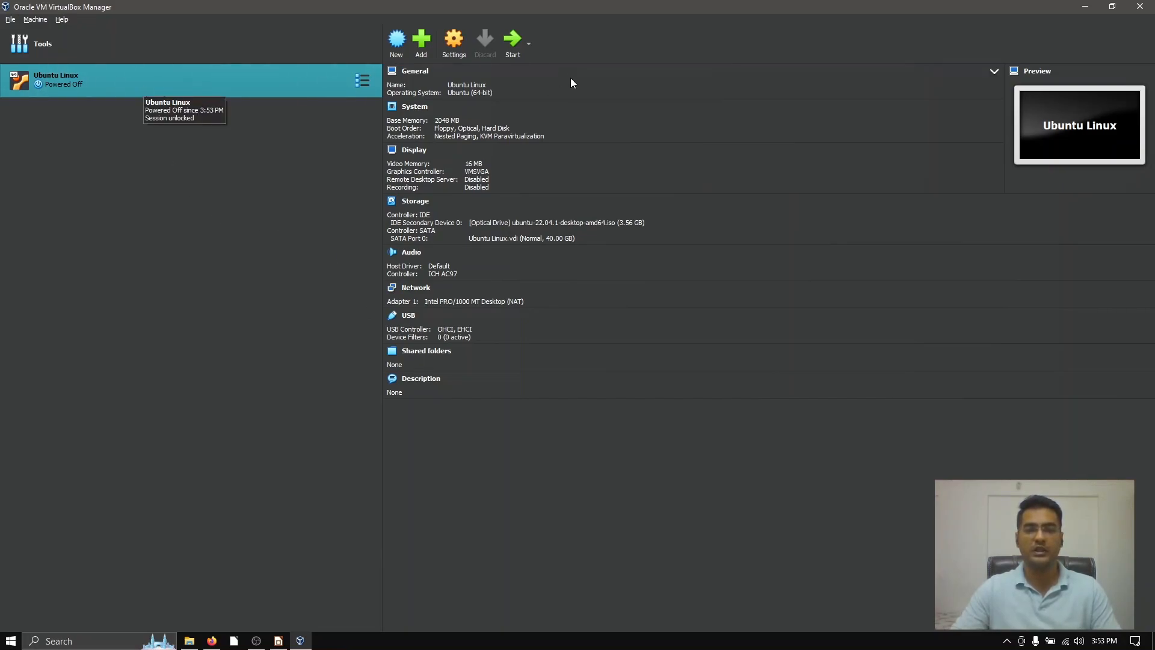
Step: Start the Ubuntu Linux virtual machine, boot it with Try or Install Ubuntu, and maximize its window
click(513, 53)
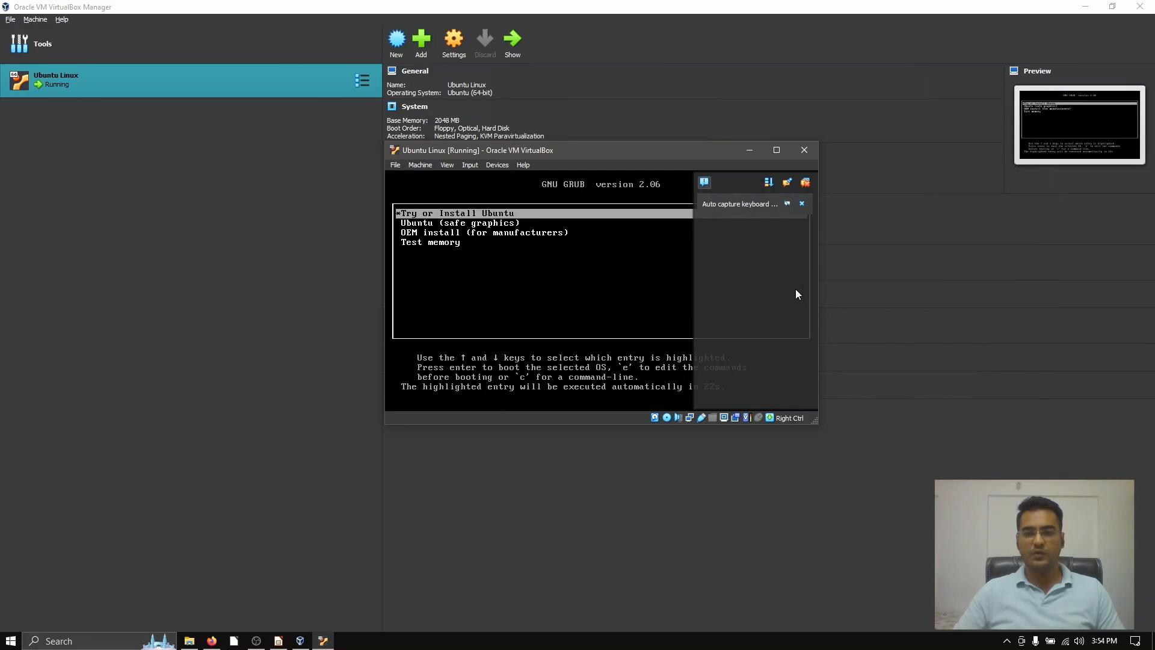
click(806, 188)
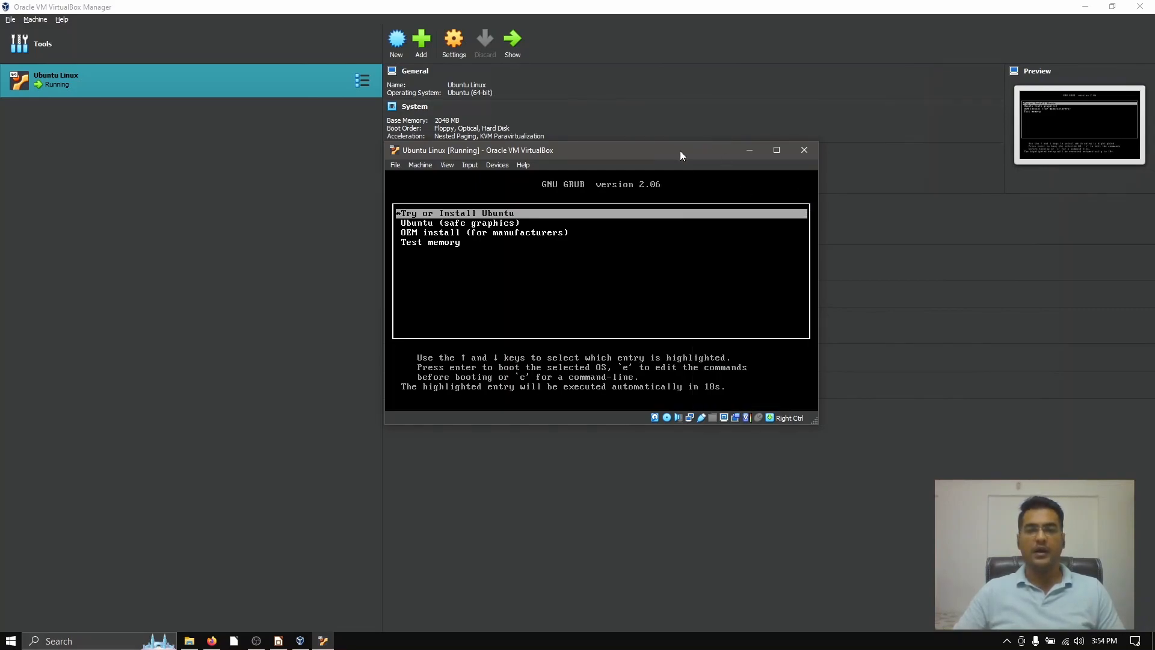
key(Return)
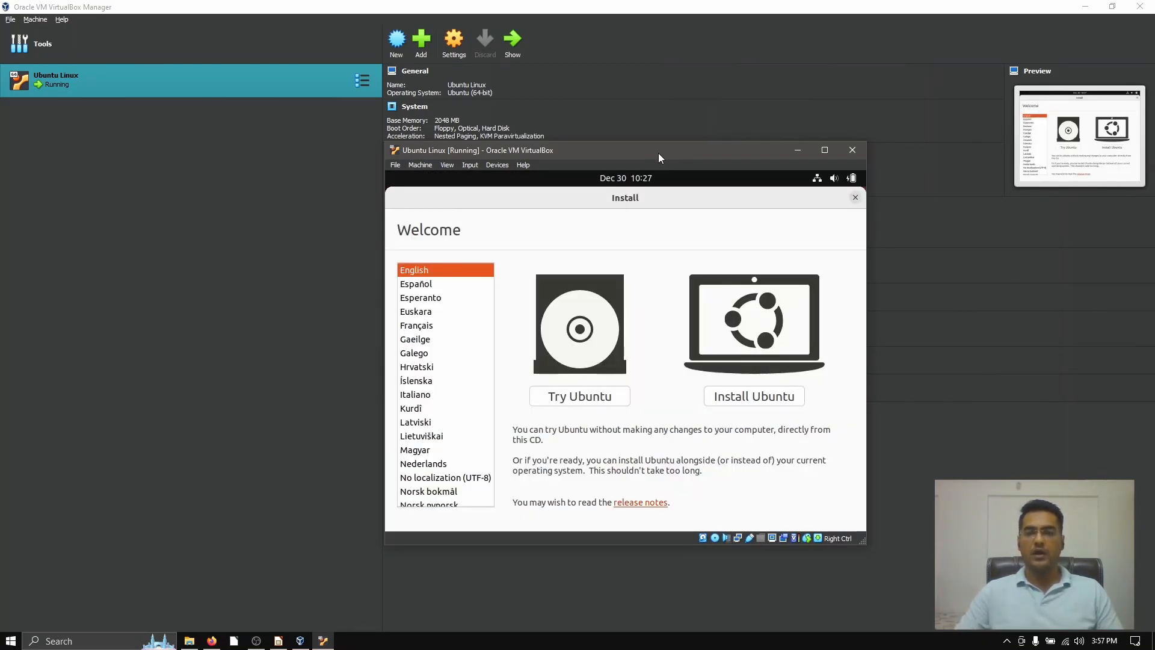
click(826, 151)
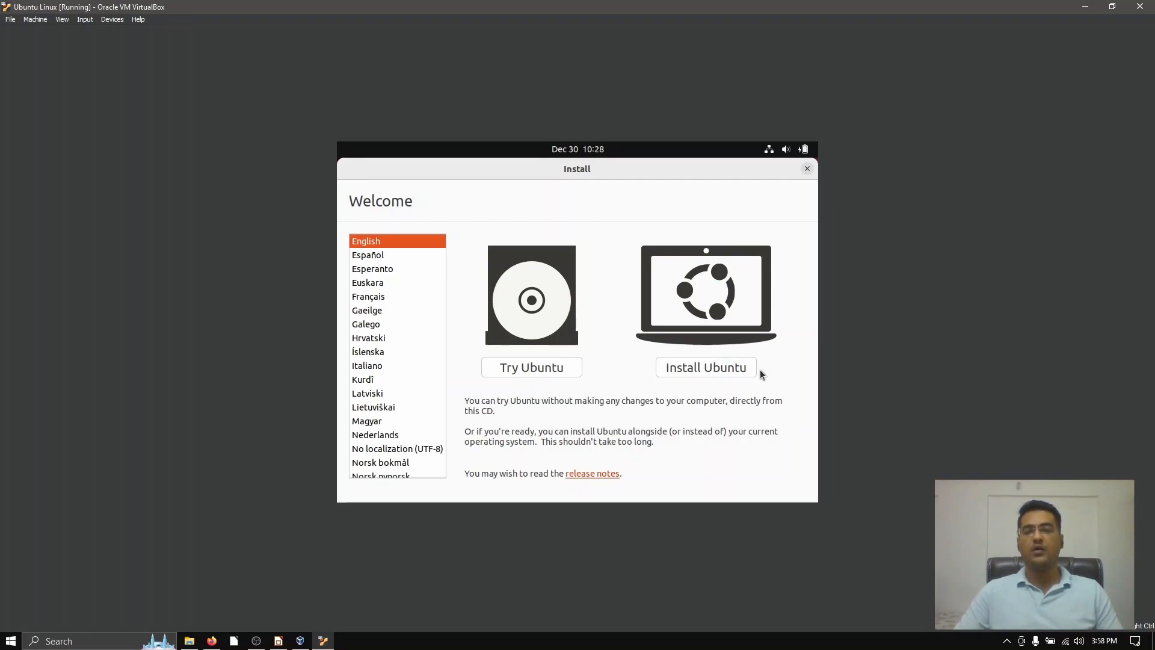
Step: Begin installing Ubuntu with the English (US) keyboard layout, Normal installation and updates downloaded during installation
click(694, 371)
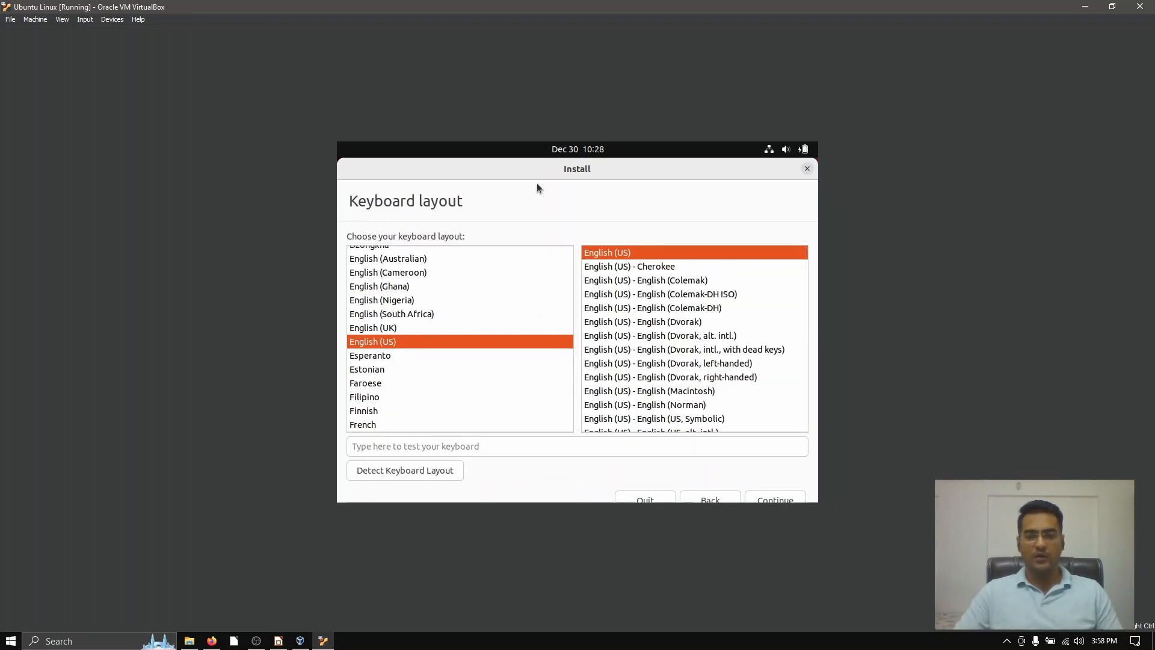
click(784, 498)
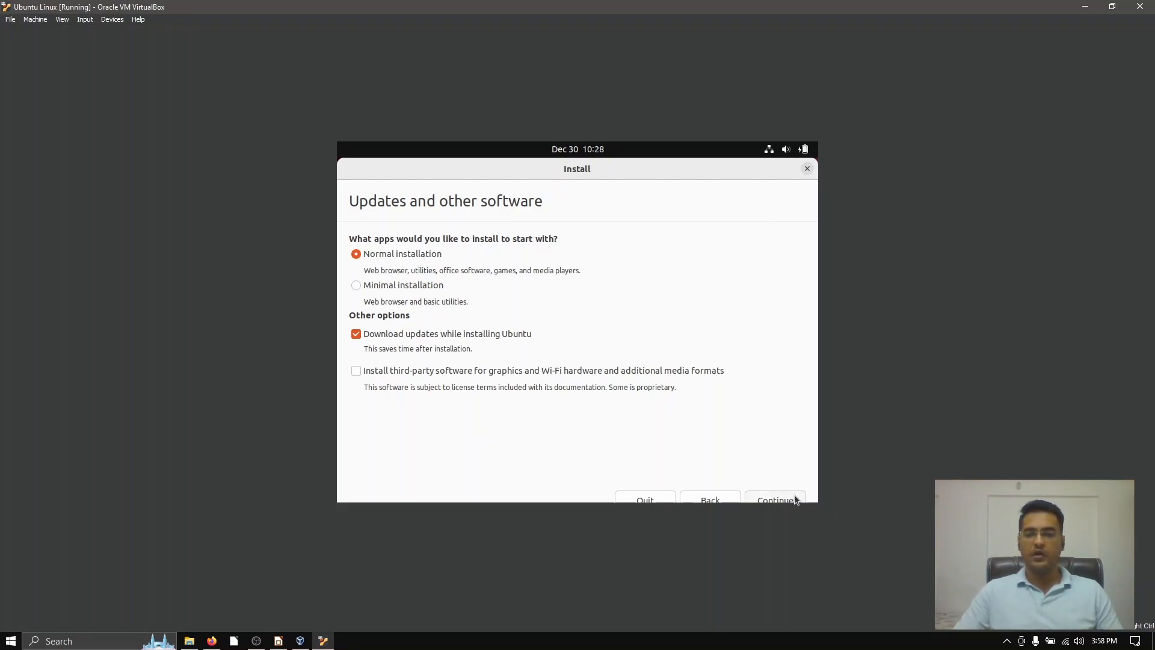
click(776, 499)
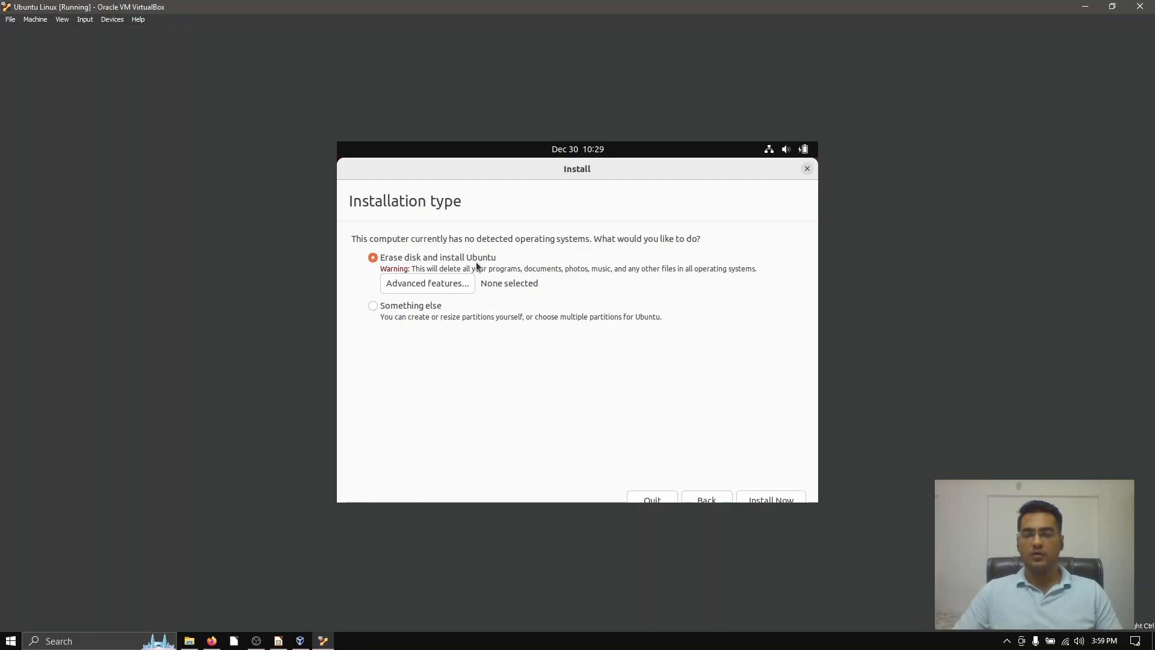
Step: Install with Erase disk and install Ubuntu, reviewing the listed ESP and ext4 partitions and approving the disk changes
click(784, 495)
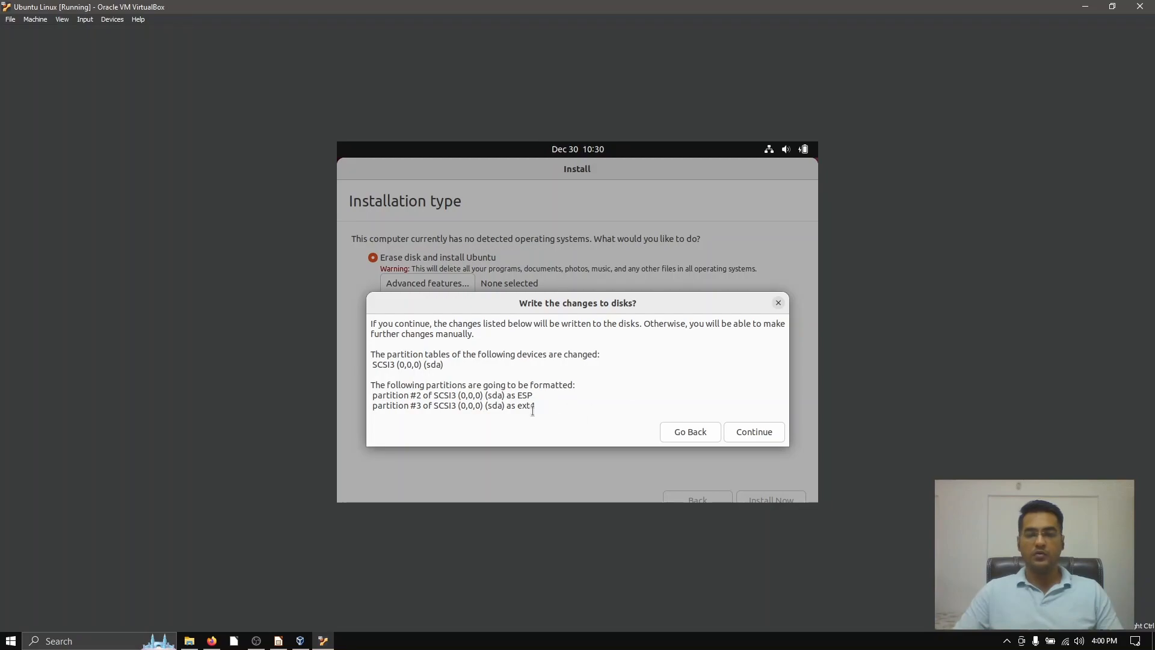
drag(542, 405, 374, 396)
click(516, 396)
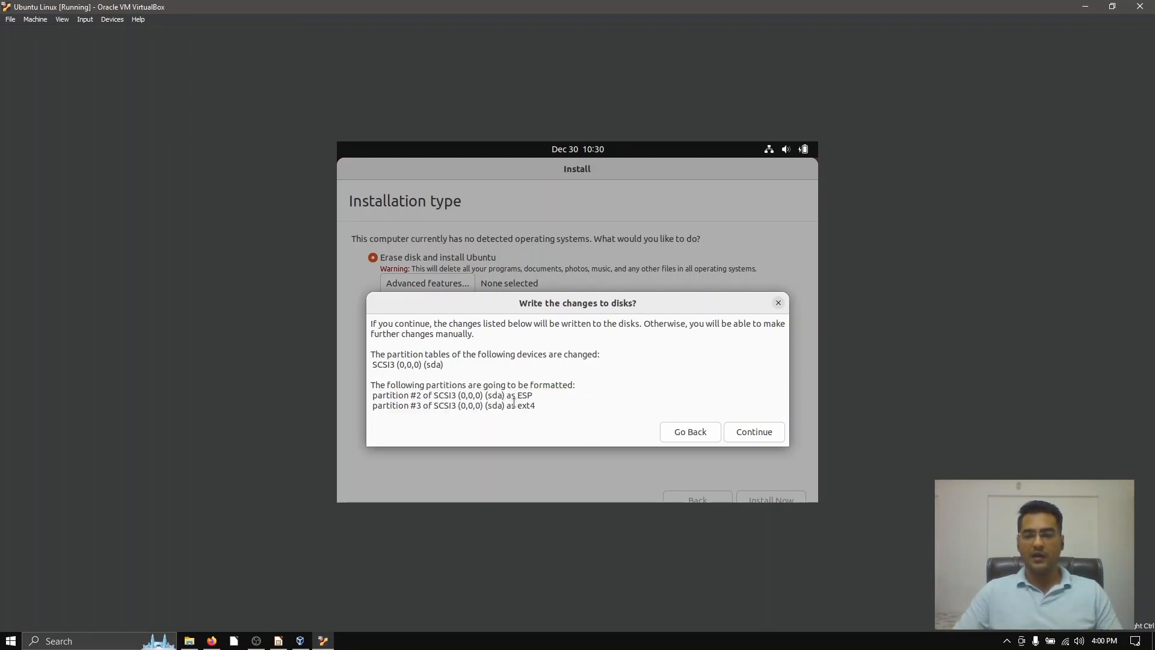
drag(517, 396, 539, 406)
click(517, 406)
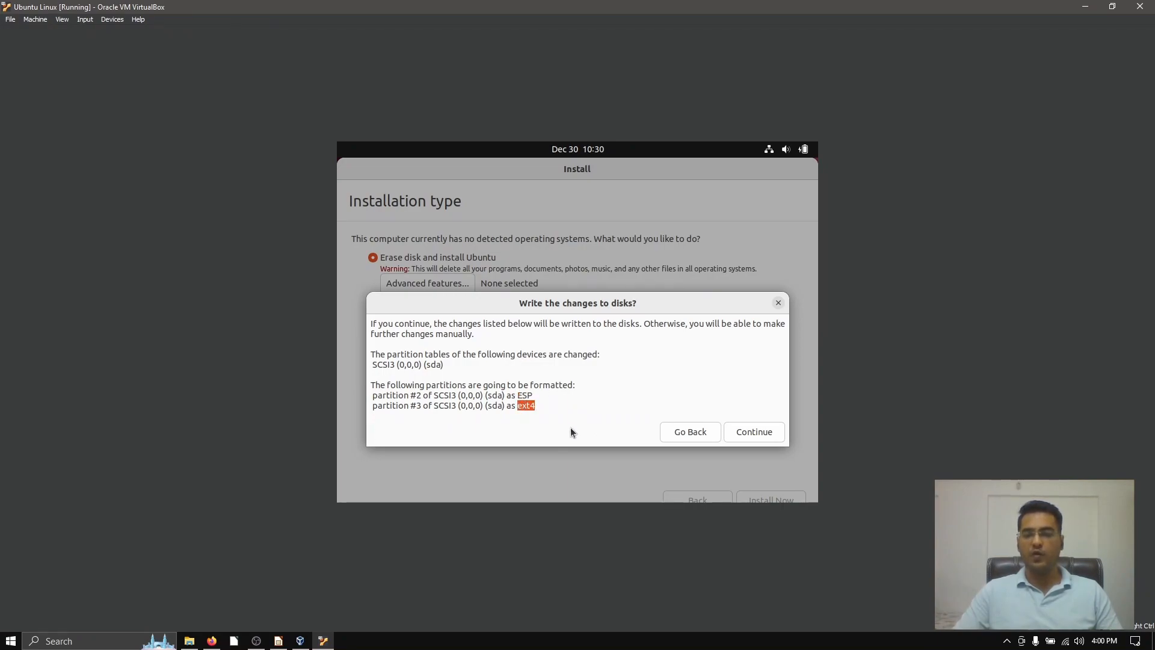
click(519, 406)
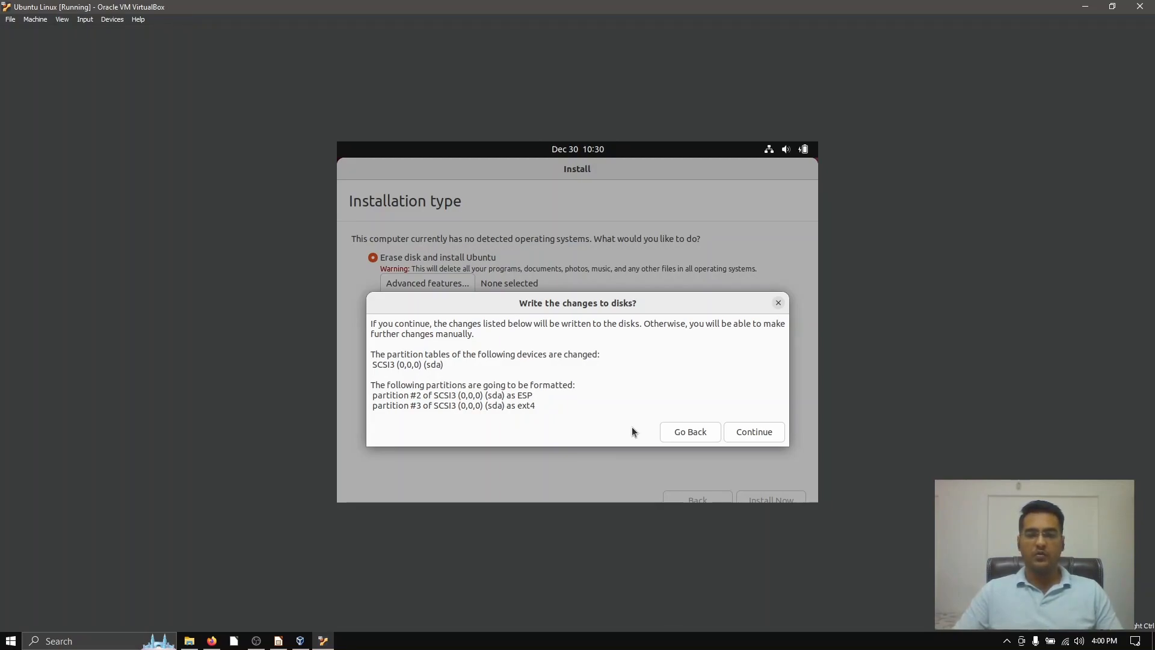
click(761, 435)
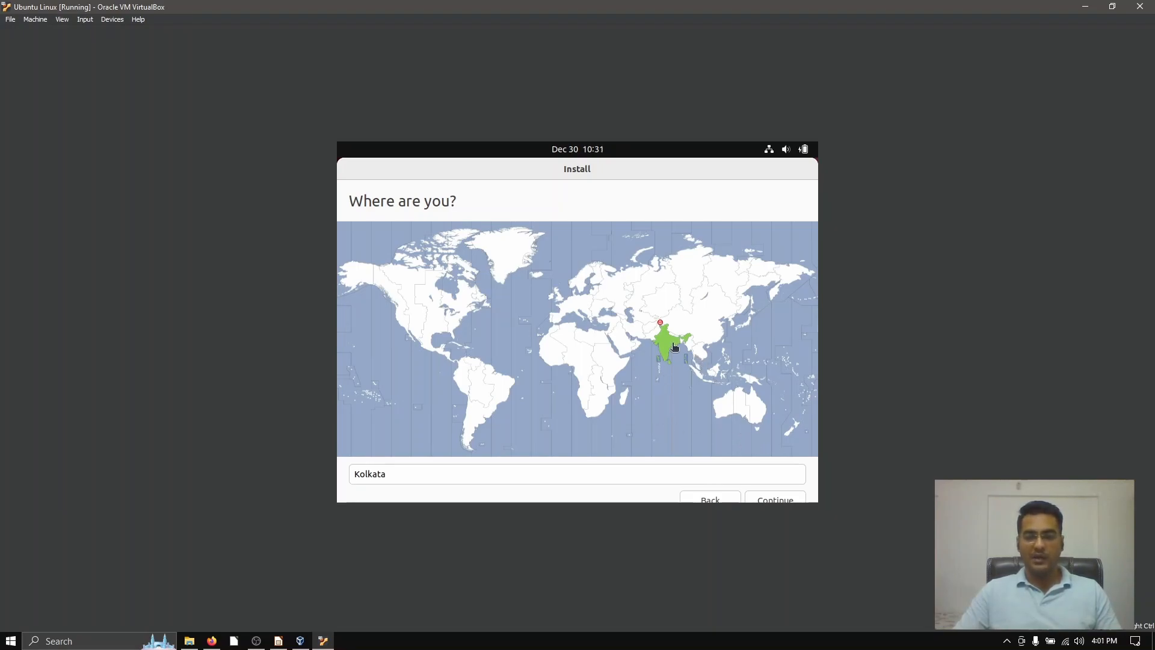
Step: Accept Kolkata as the location, then enter the user's full name and testvm as the computer's name, keeping the suggested username
click(763, 499)
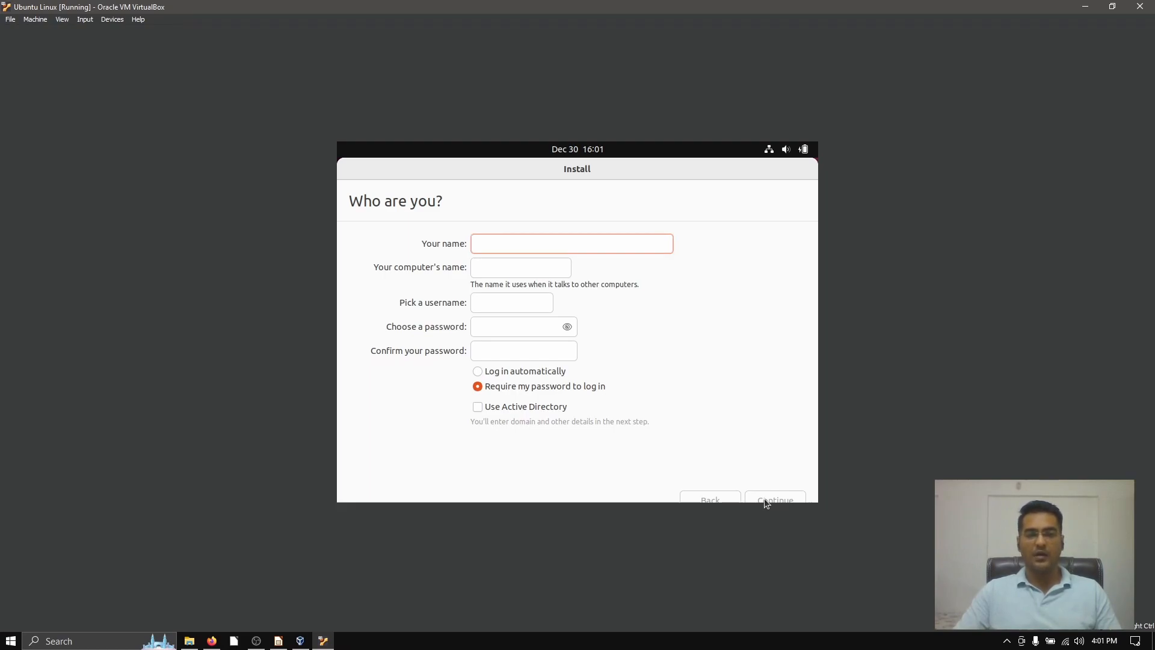
text(Vinod Gupta)
key(Tab)
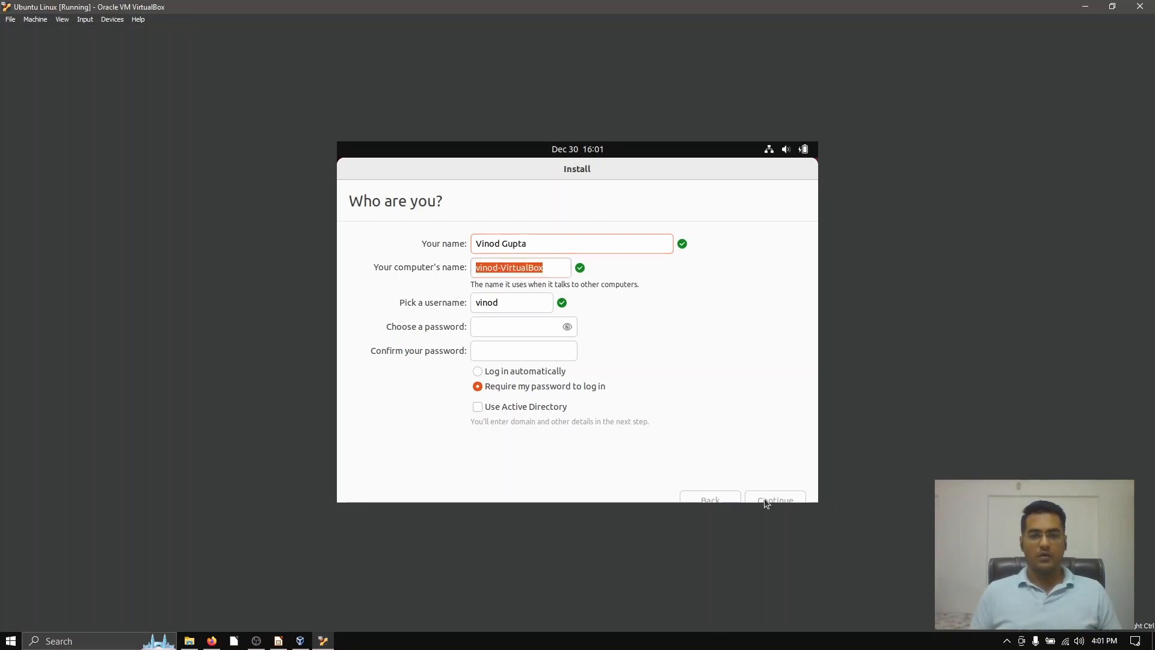
text(testvm)
key(Tab)
key(Tab)
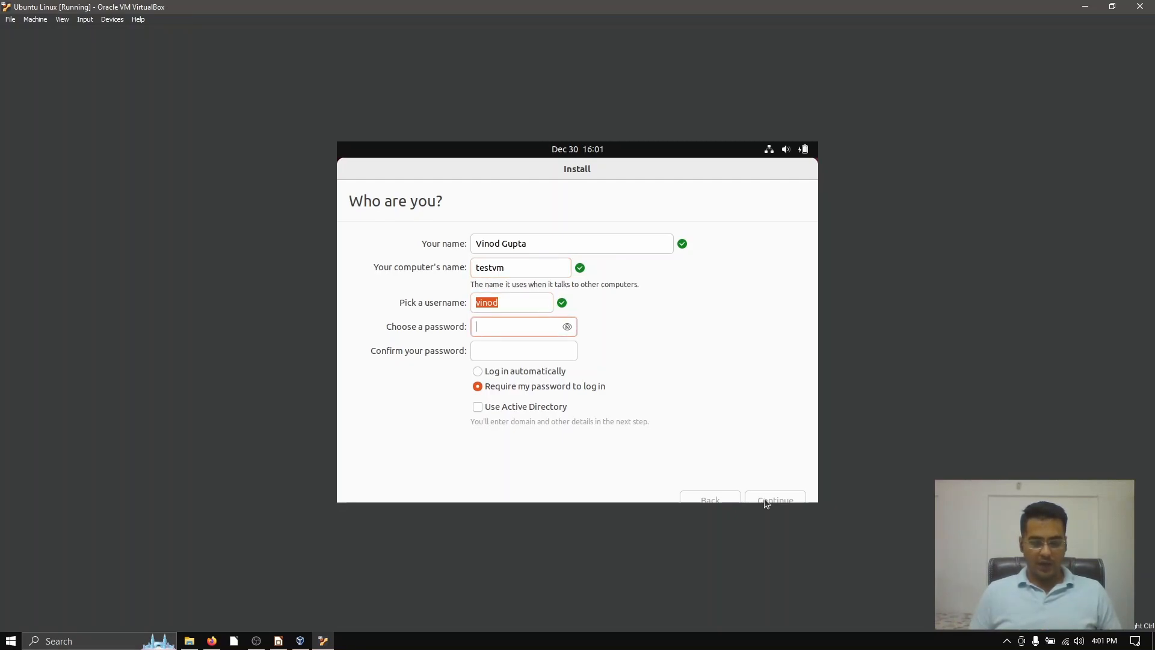
Step: Enter and confirm the account password, keep the password required at login, and continue the installation
text(********)
key(Tab)
text(*****)
key(BackSpace)
key(BackSpace)
key(BackSpace)
key(BackSpace)
key(BackSpace)
text(********)
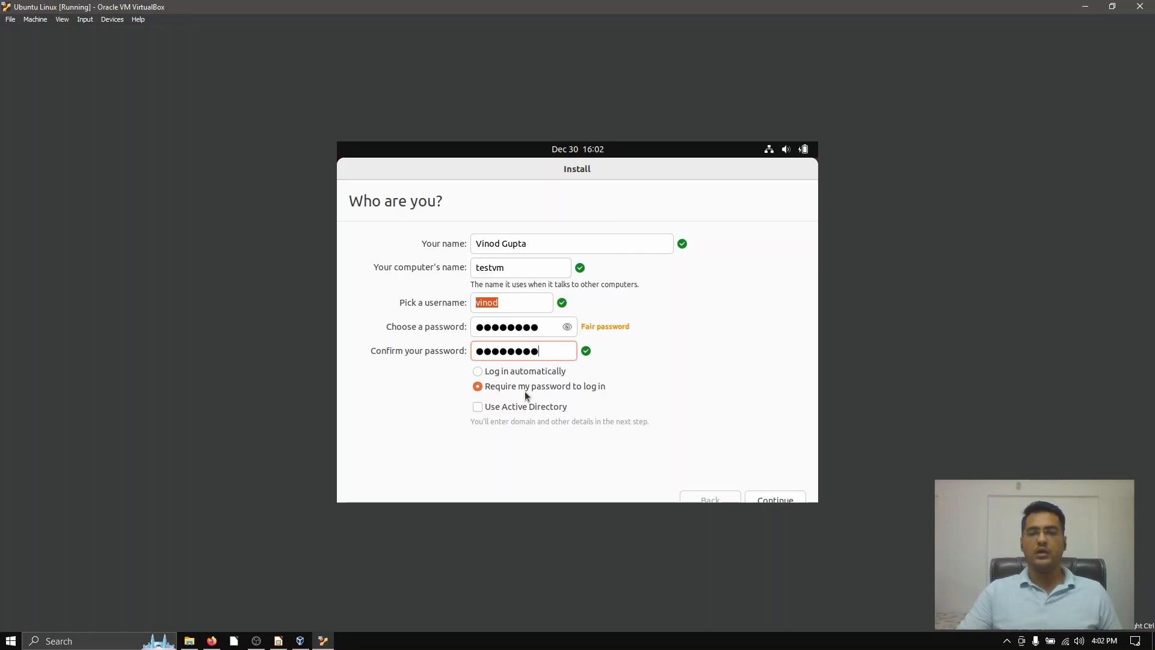
click(792, 499)
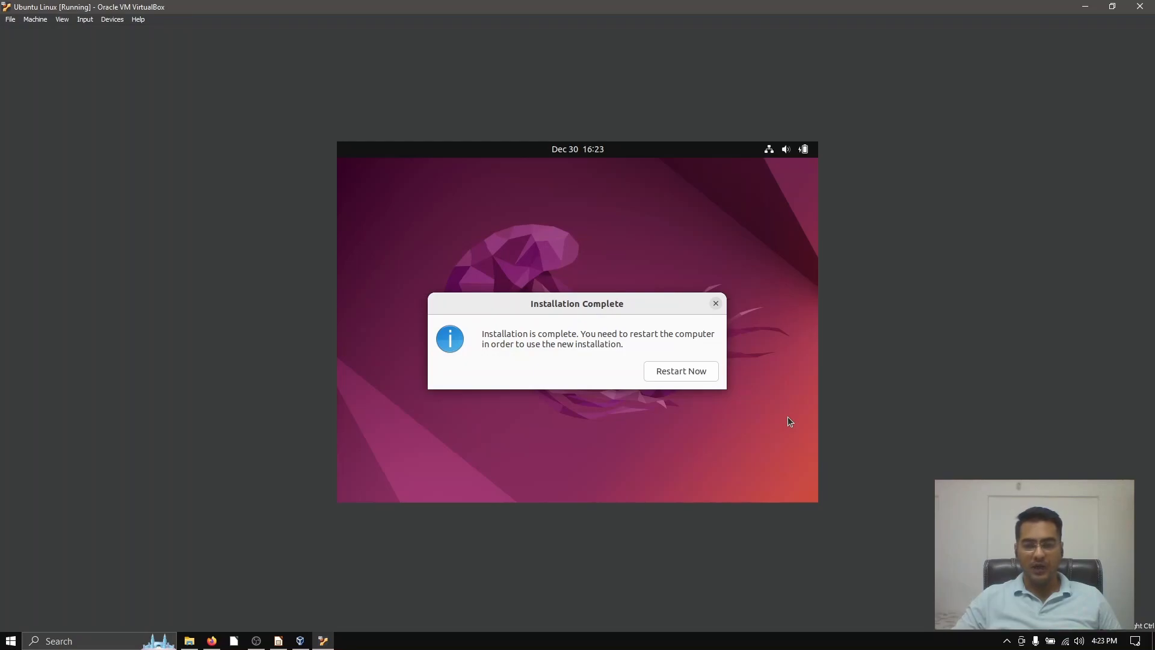
Step: Restart the virtual machine into the new installation and log in to the created account with its password
click(674, 378)
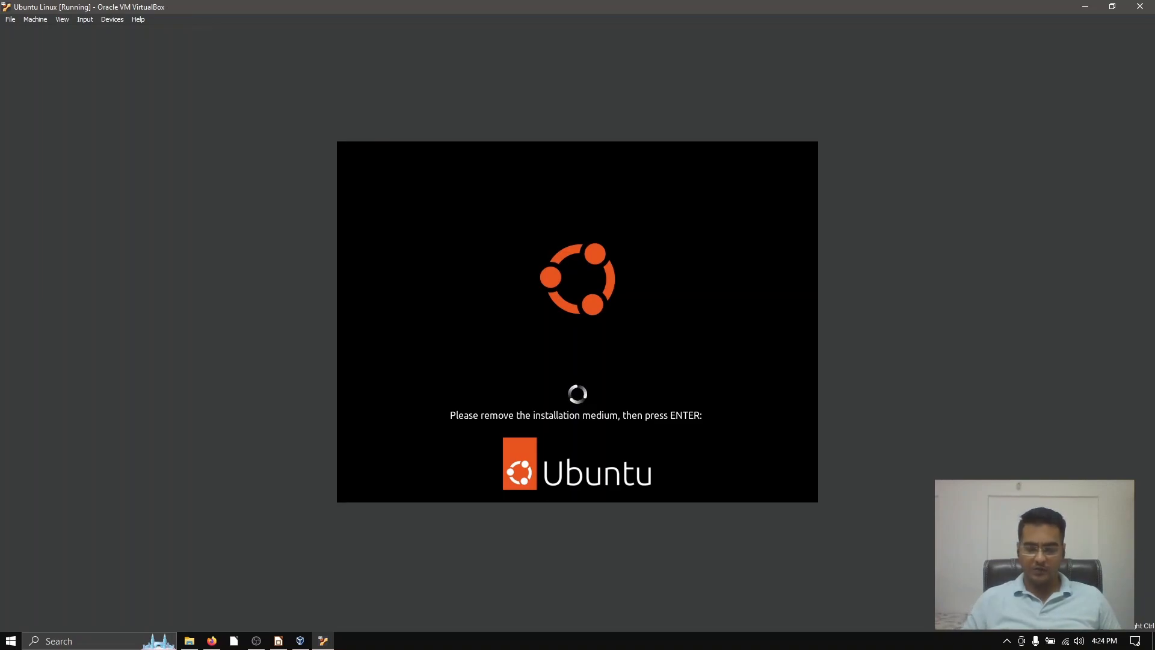
key(Return)
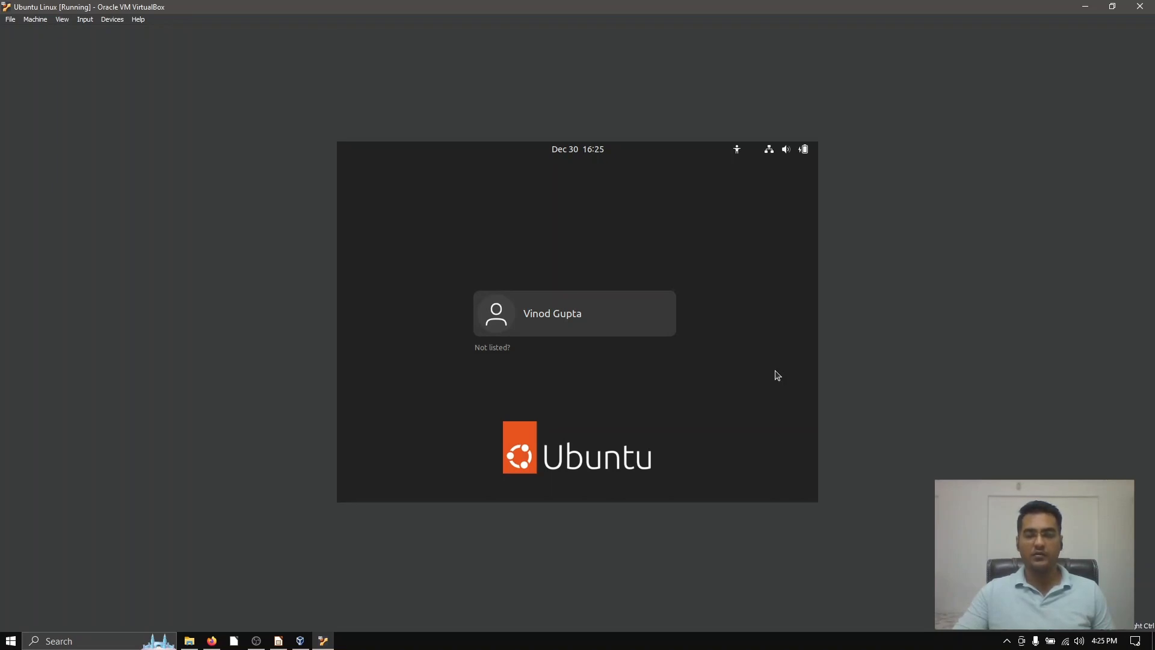
click(620, 332)
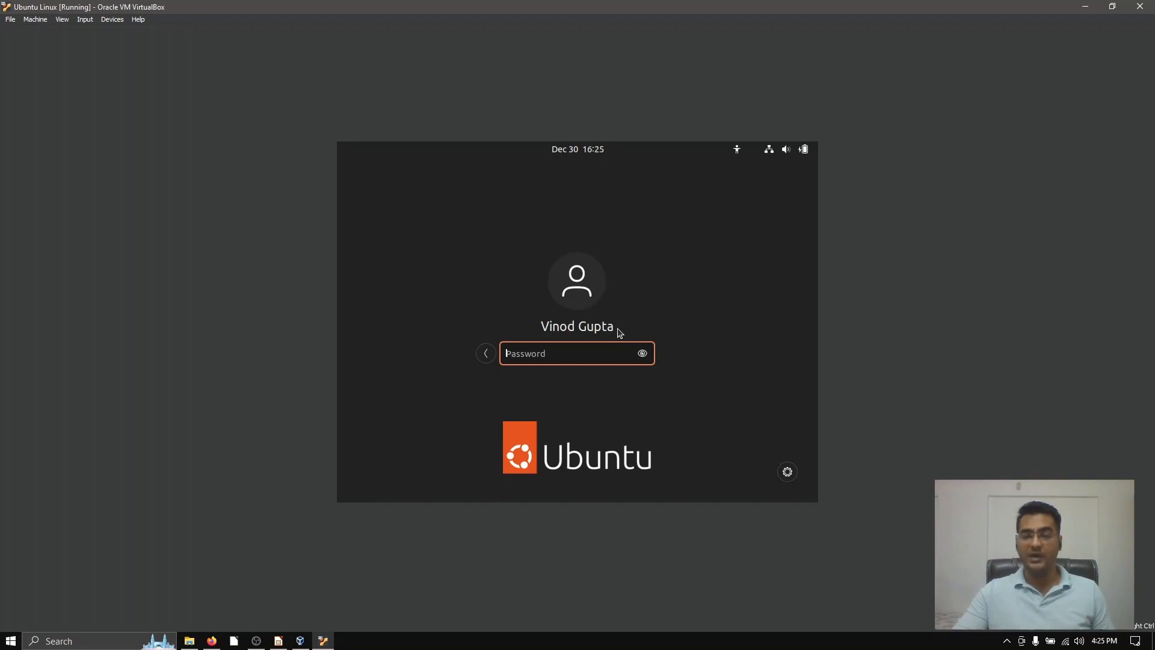
text(********)
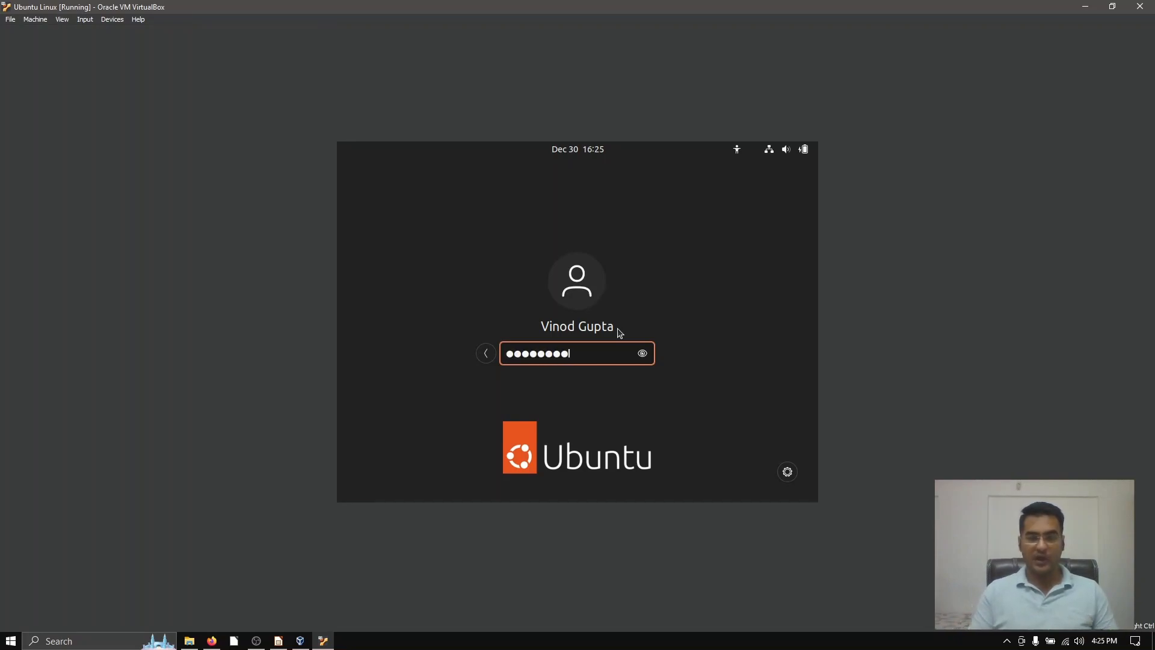
key(Return)
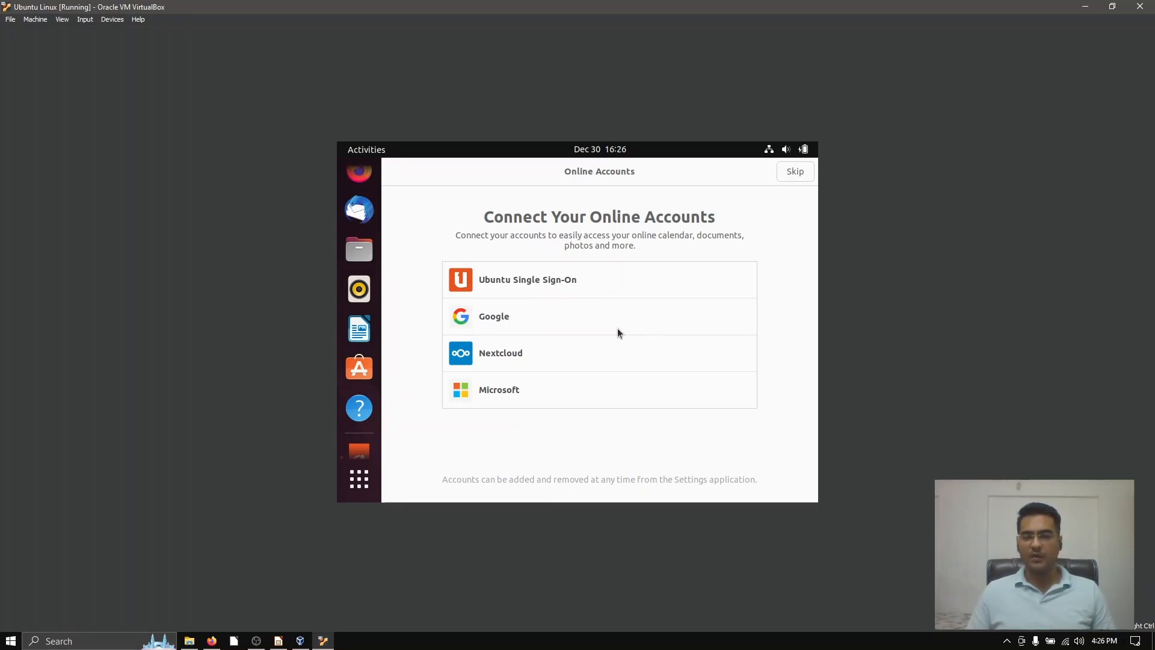
Step: Complete the Welcome to Ubuntu setup, skipping online accounts, declining to send system info and leaving Location Services off
click(795, 174)
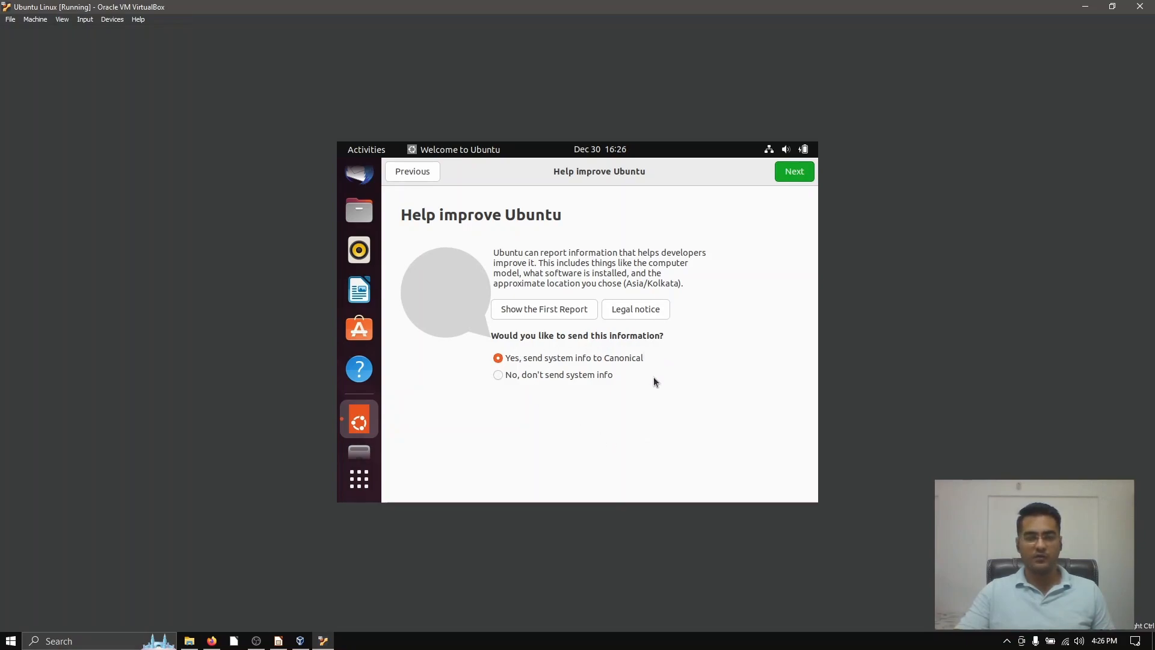
click(554, 377)
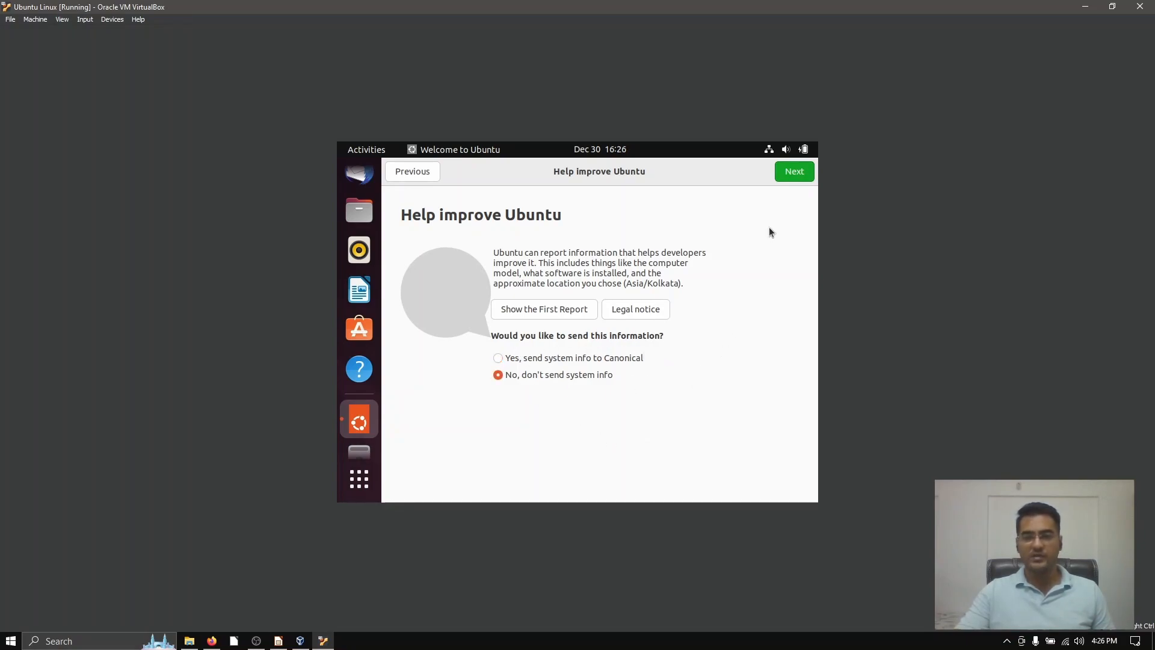
click(795, 173)
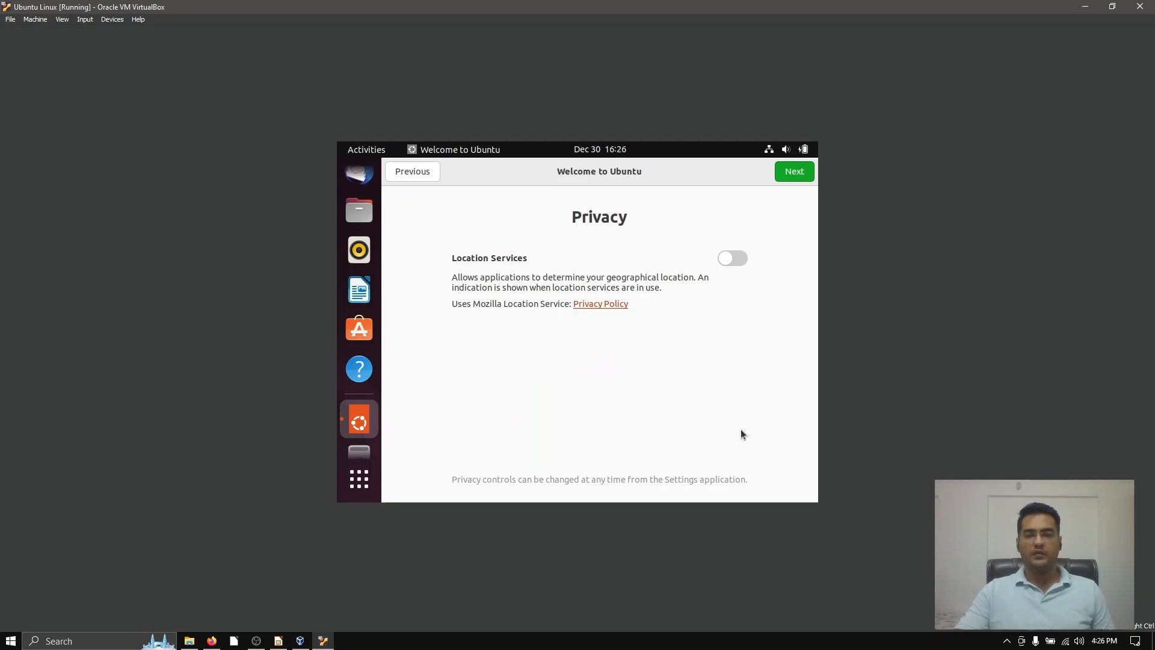
click(789, 175)
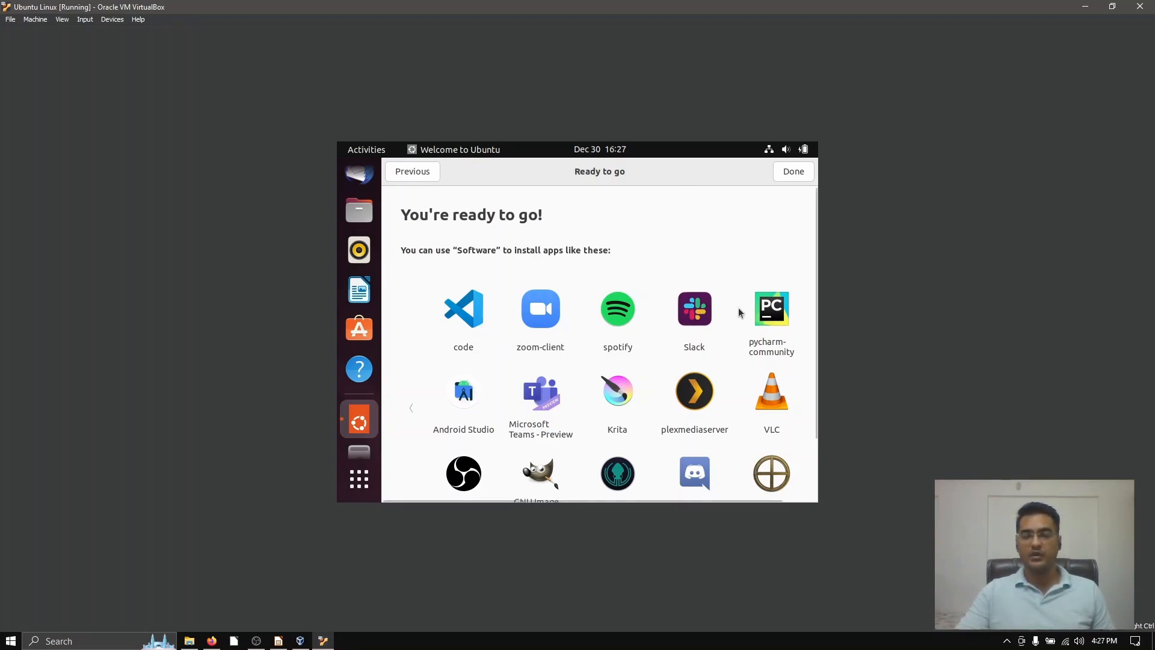
click(794, 172)
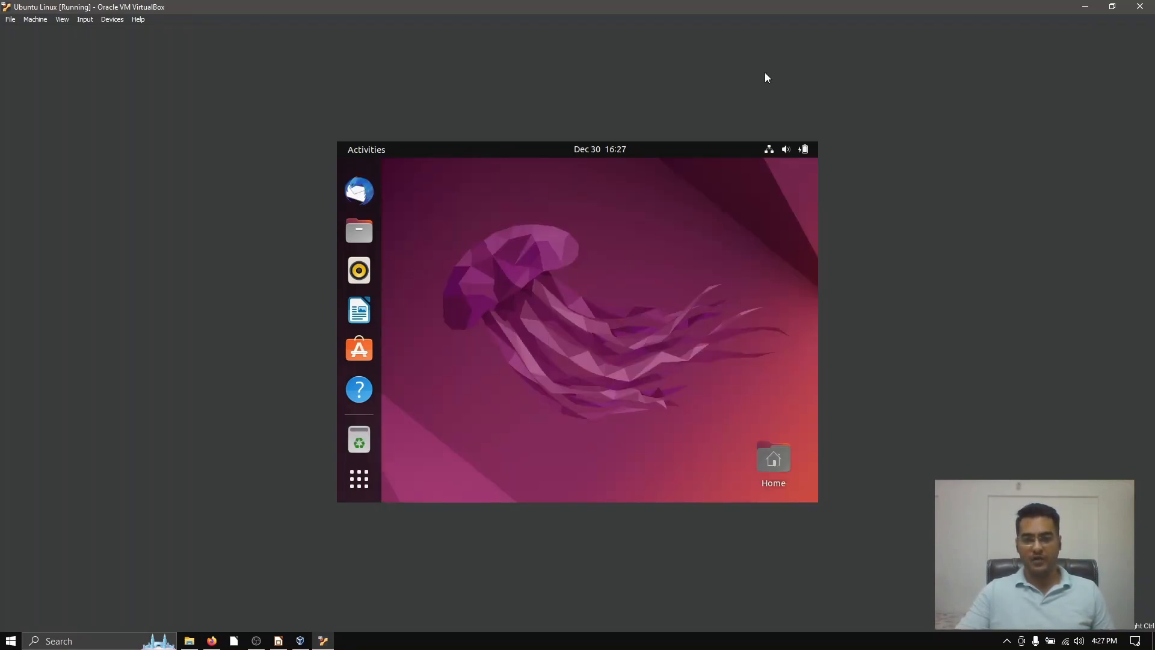
double_click(752, 9)
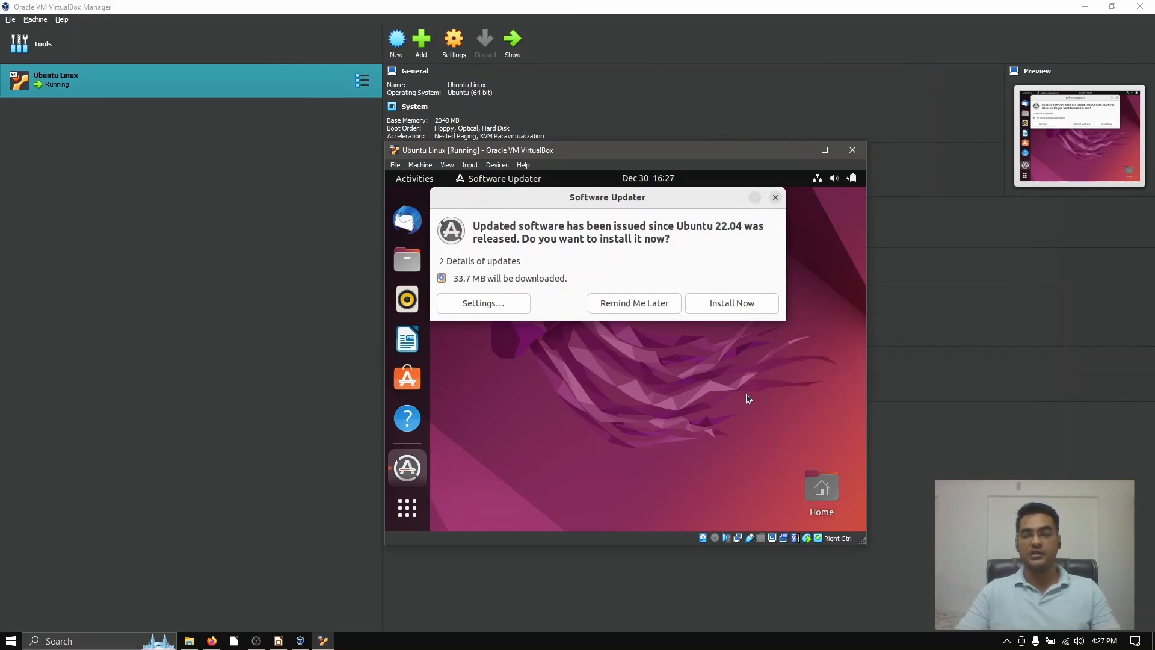
click(824, 150)
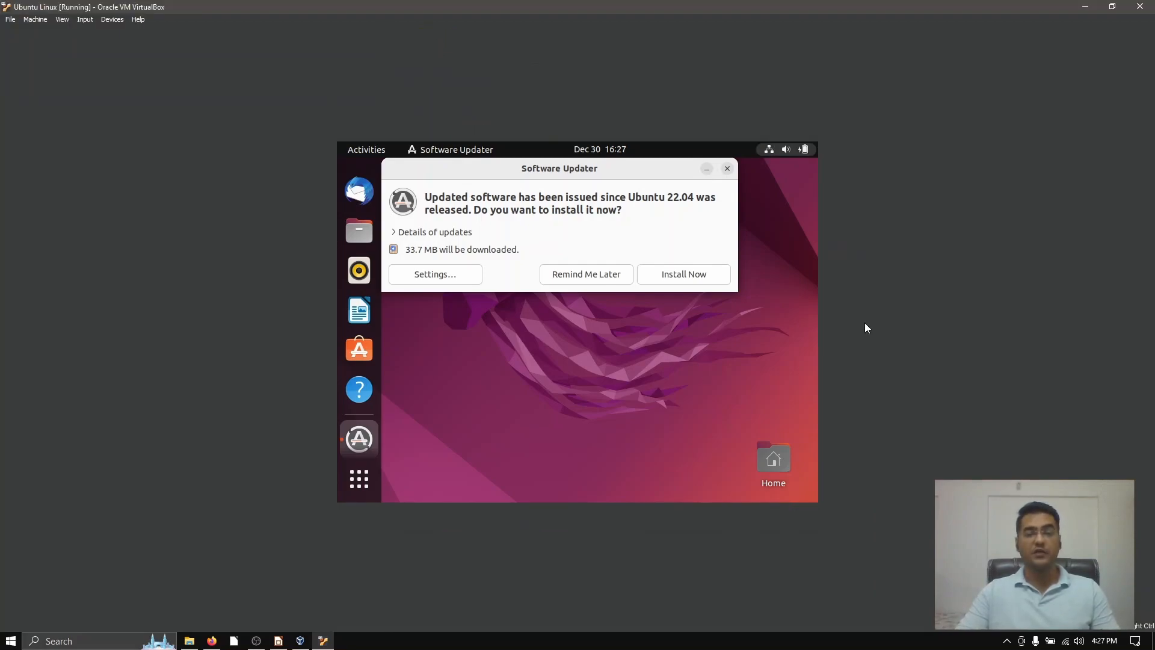